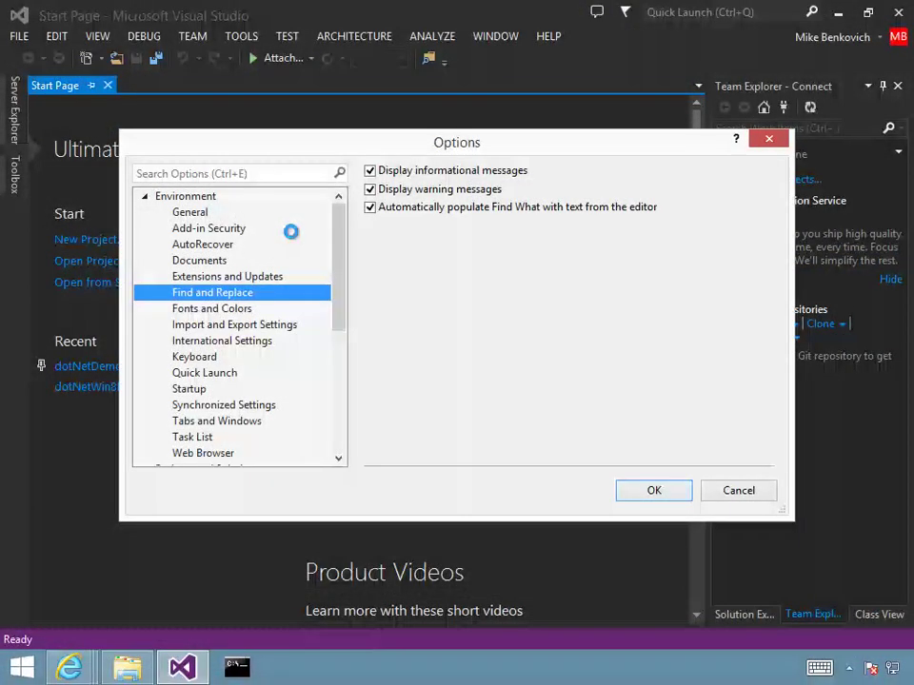
Move from the Find and Replace options page to Fonts and Colors.
key("Down")
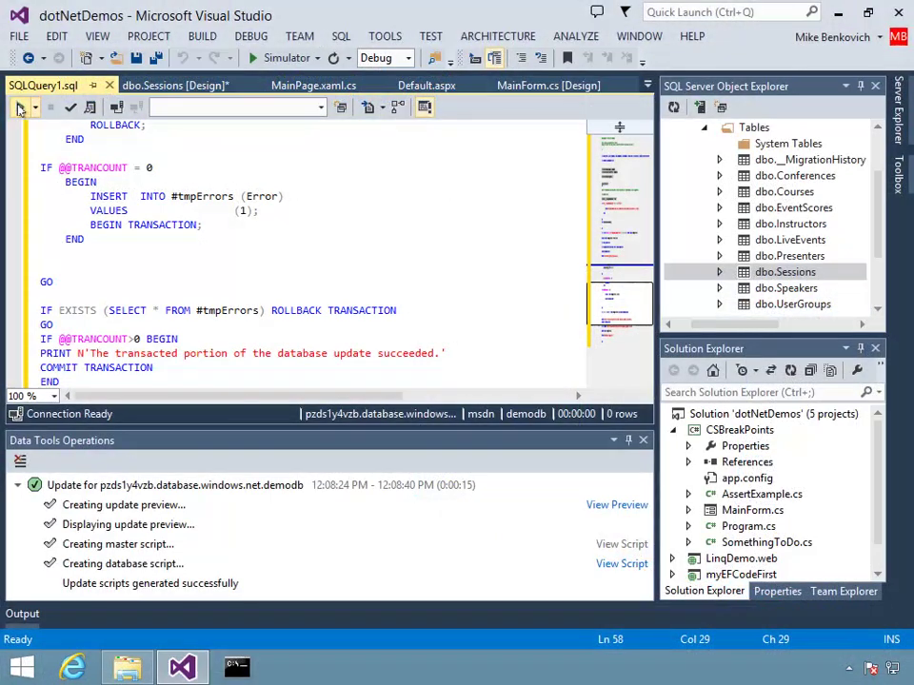
Run the database update script and view the dbo.Courses definition differences between demodb and testdb.
left_click(19, 108)
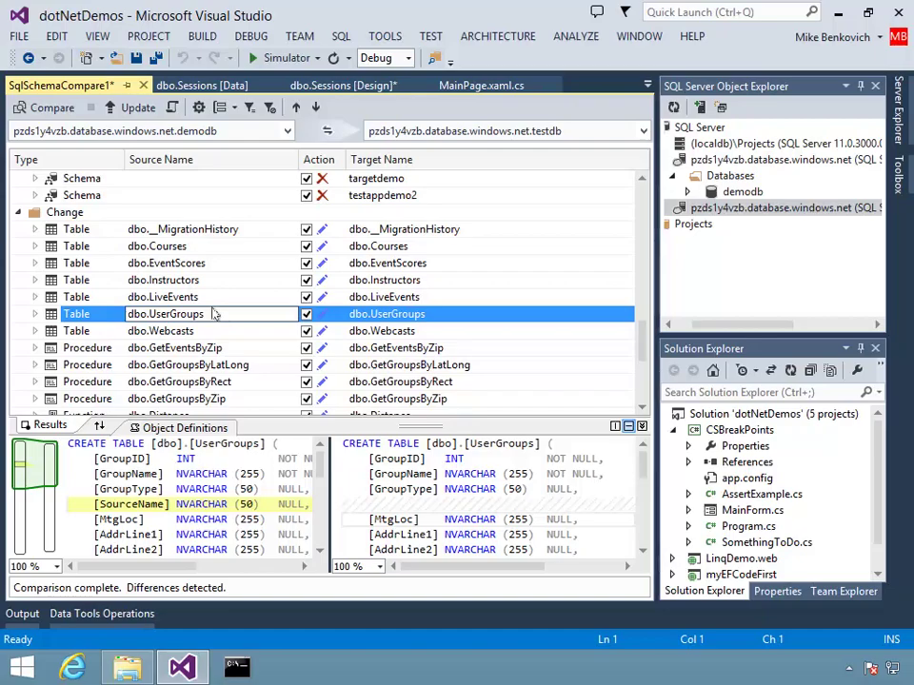
left_click(180, 249)
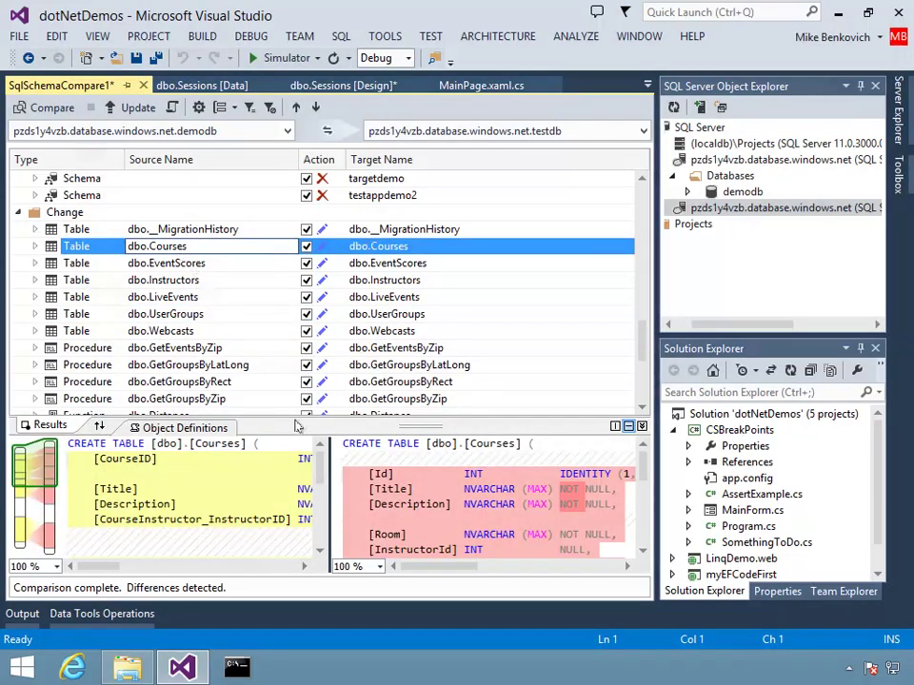